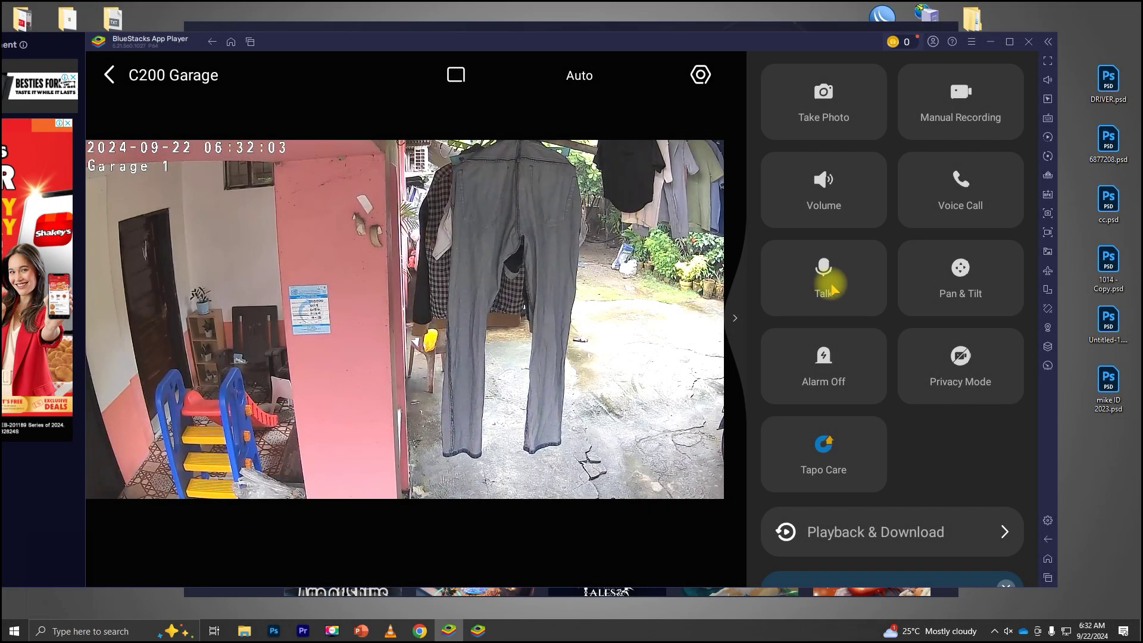
- Switch the C200 Garage live view to the 4 Screens grid layout
left_click(455, 75)
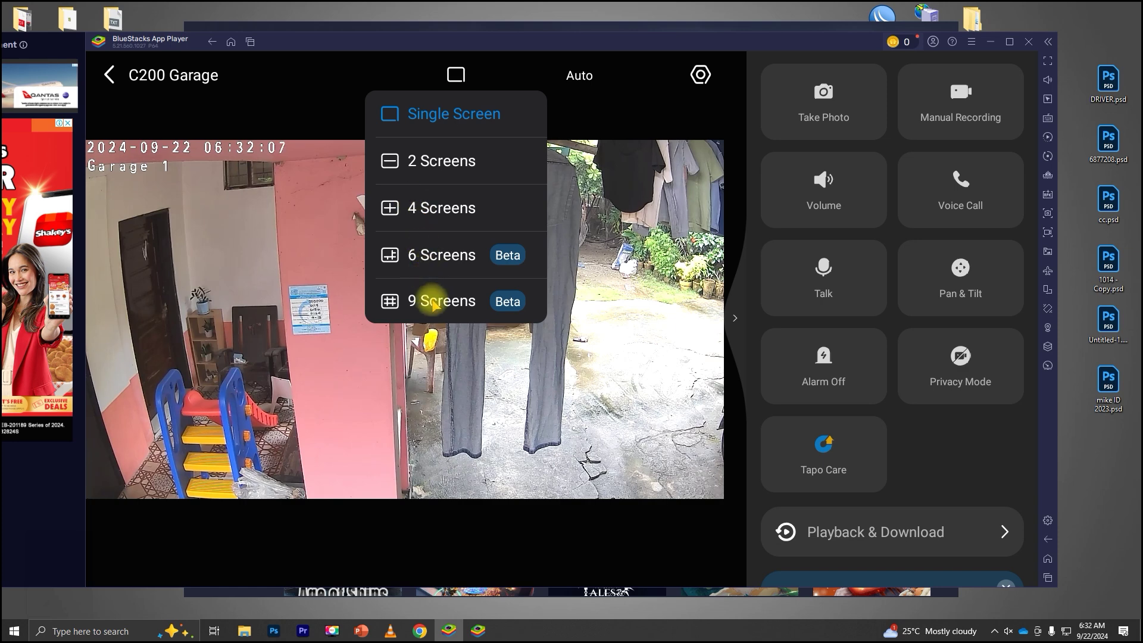
left_click(429, 210)
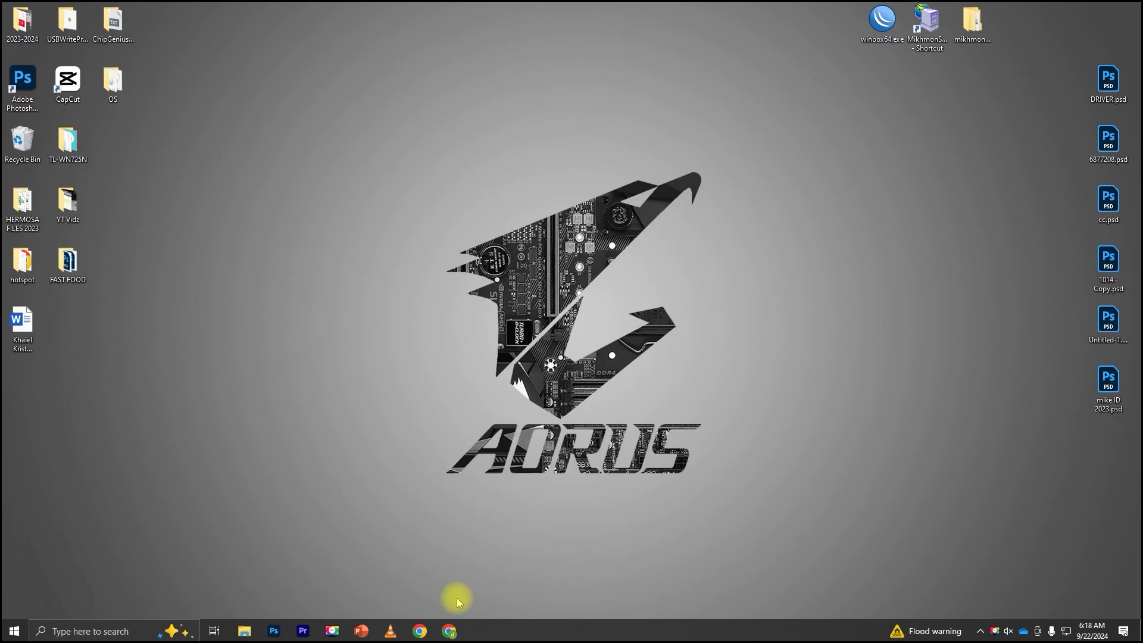
- Search Google for 'bluestacks' in a new Chrome window
left_click(449, 631)
left_click(213, 38)
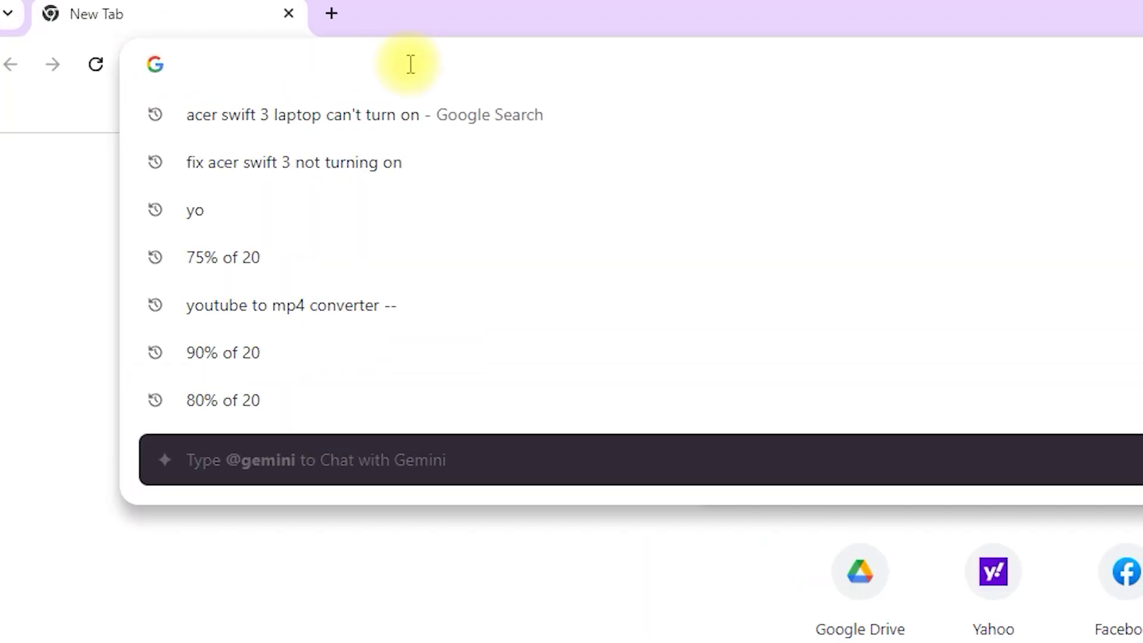
type("blue")
left_click(158, 107)
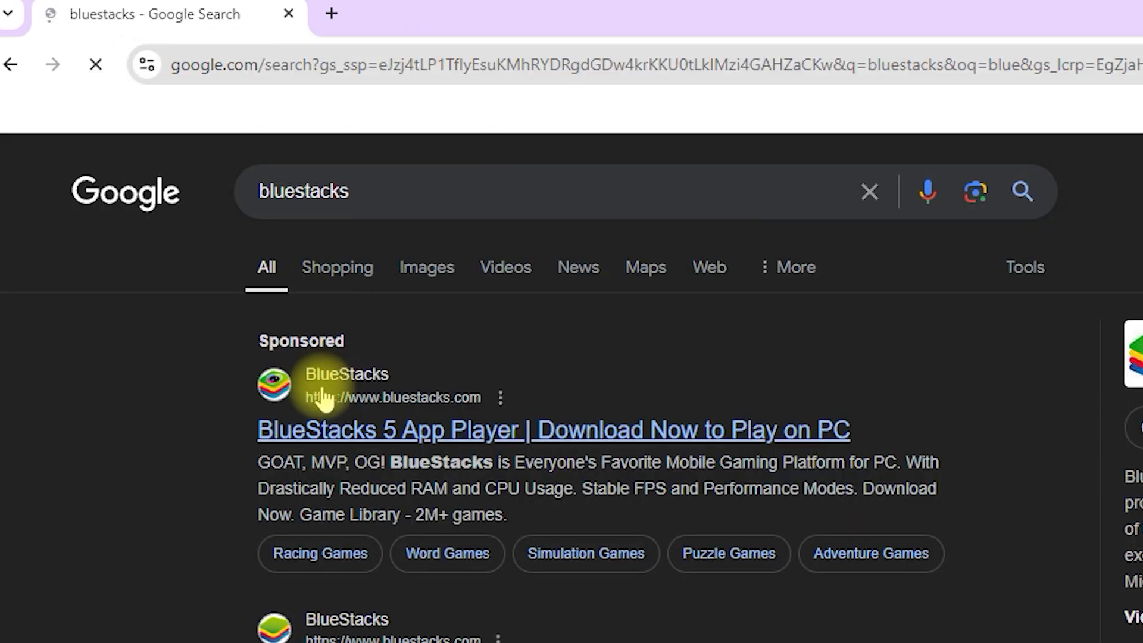
- Download BlueStacks 10 from the BlueStacks website and step through its welcome tour
left_click(499, 439)
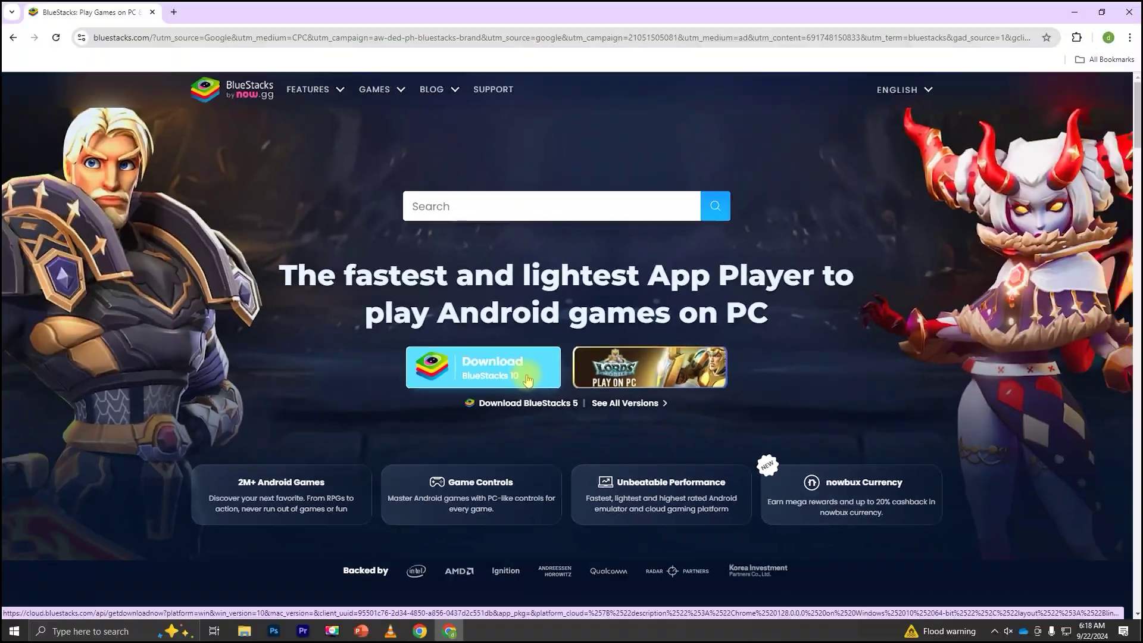
left_click(398, 402)
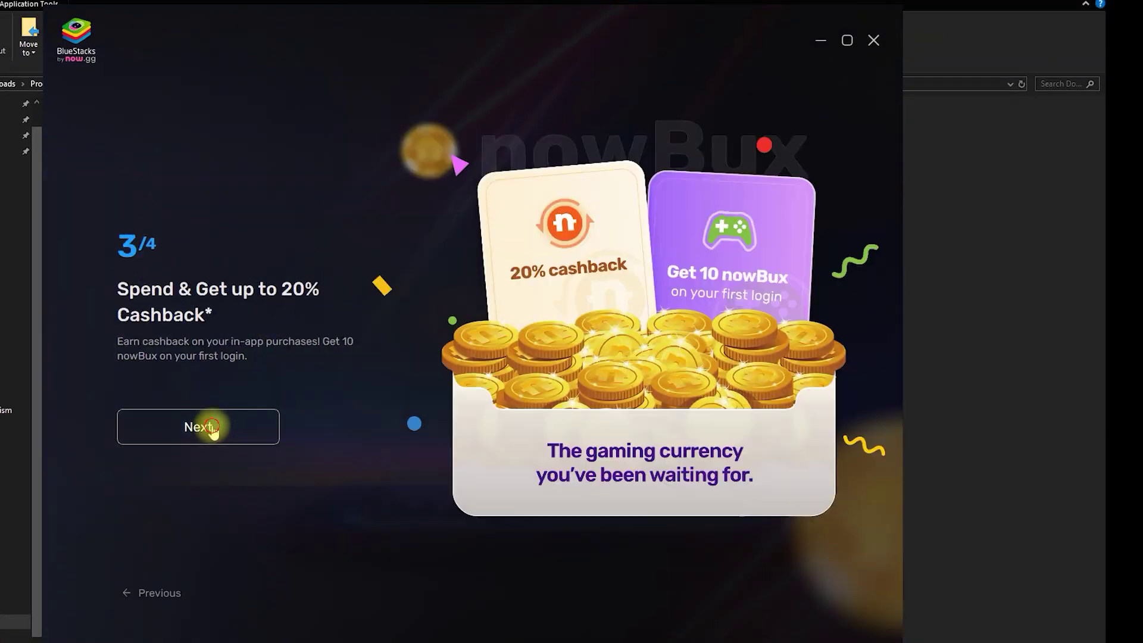
left_click(198, 427)
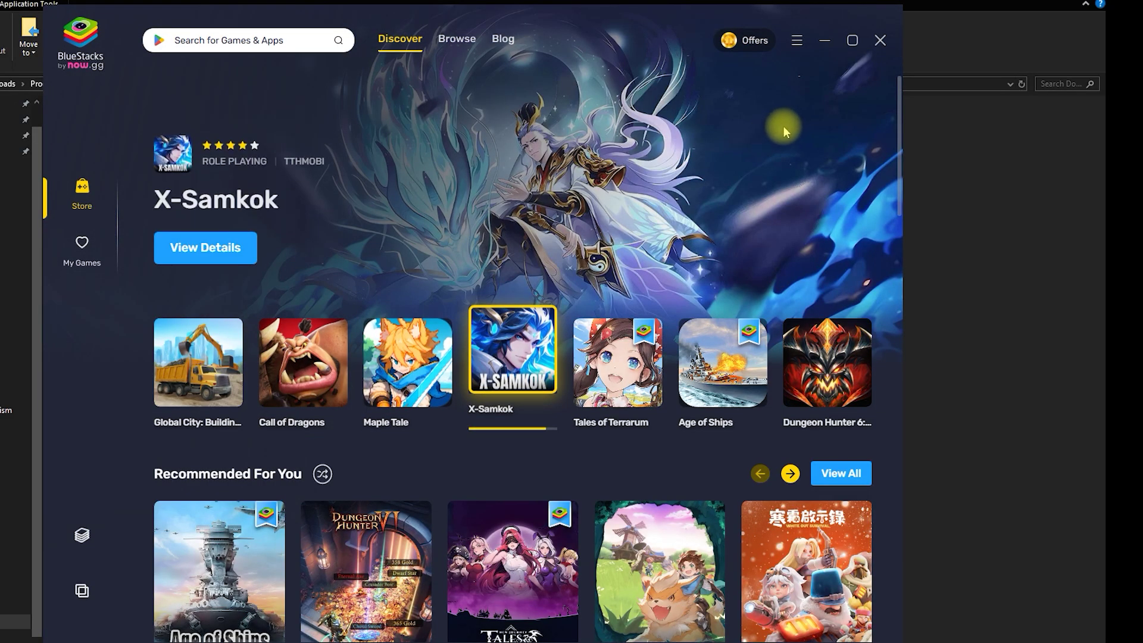
- Search the BlueStacks store for 'tapo' and open the TP-Link Tapo app page
left_click(172, 40)
type("Tera Classic SEA")
left_click(238, 39)
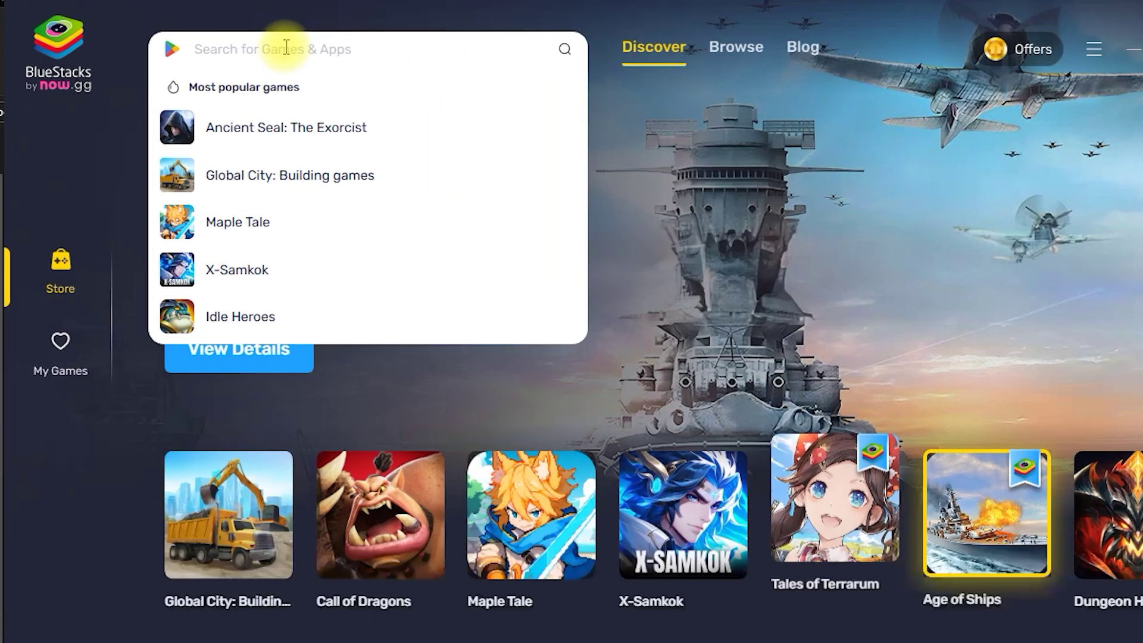
type("tapo")
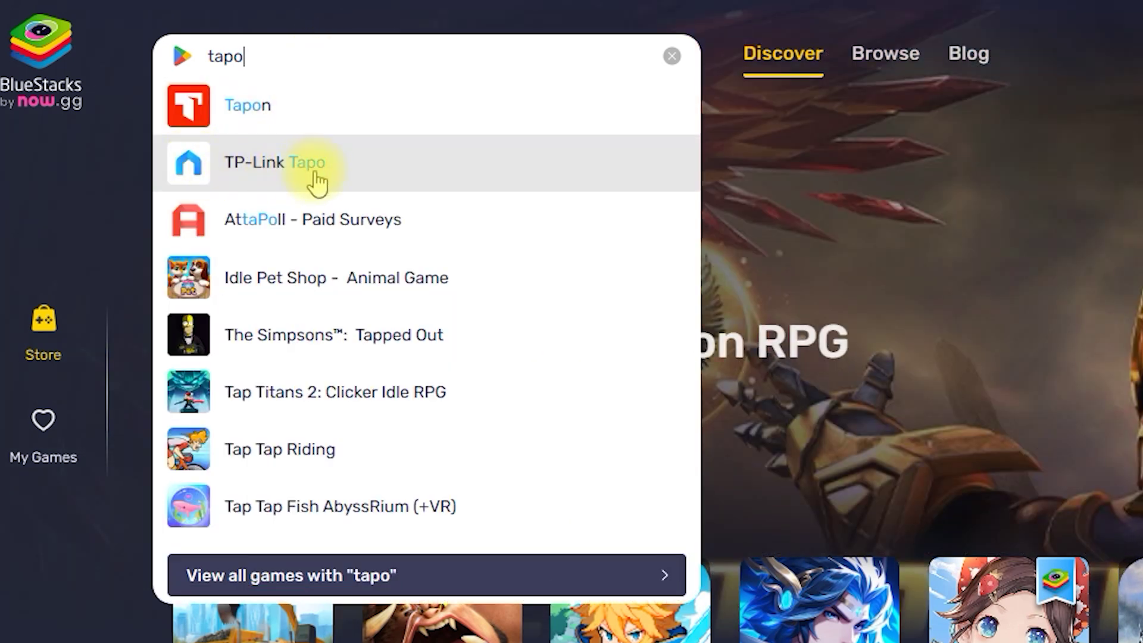
left_click(325, 174)
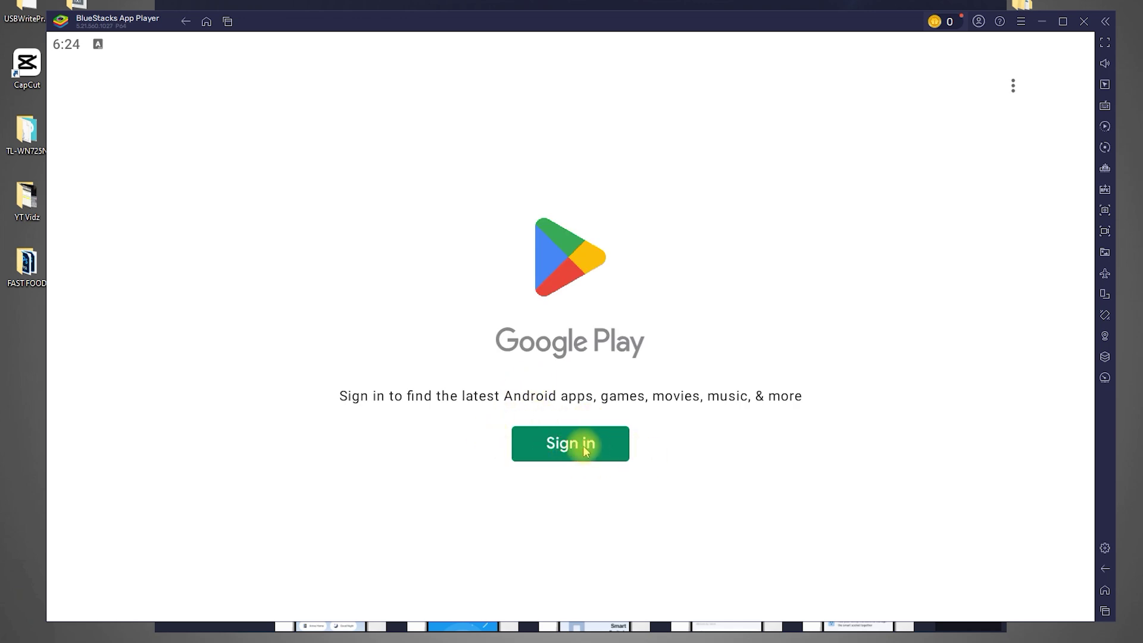
- Sign in with the Google account, accept the terms, then install and open TP-Link Tapo
left_click(583, 447)
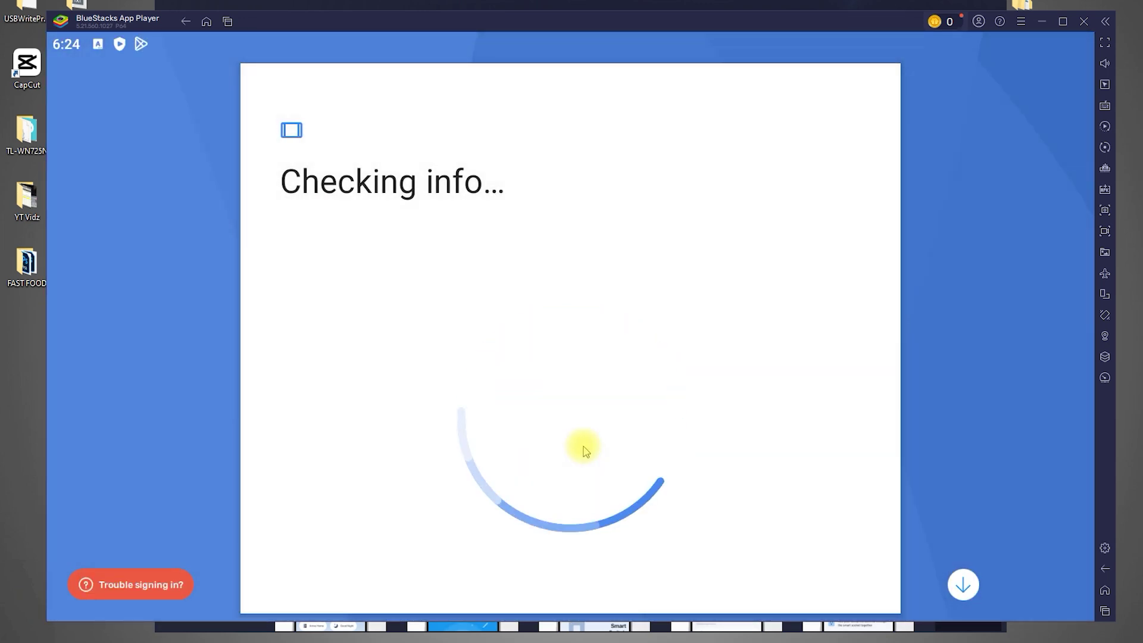
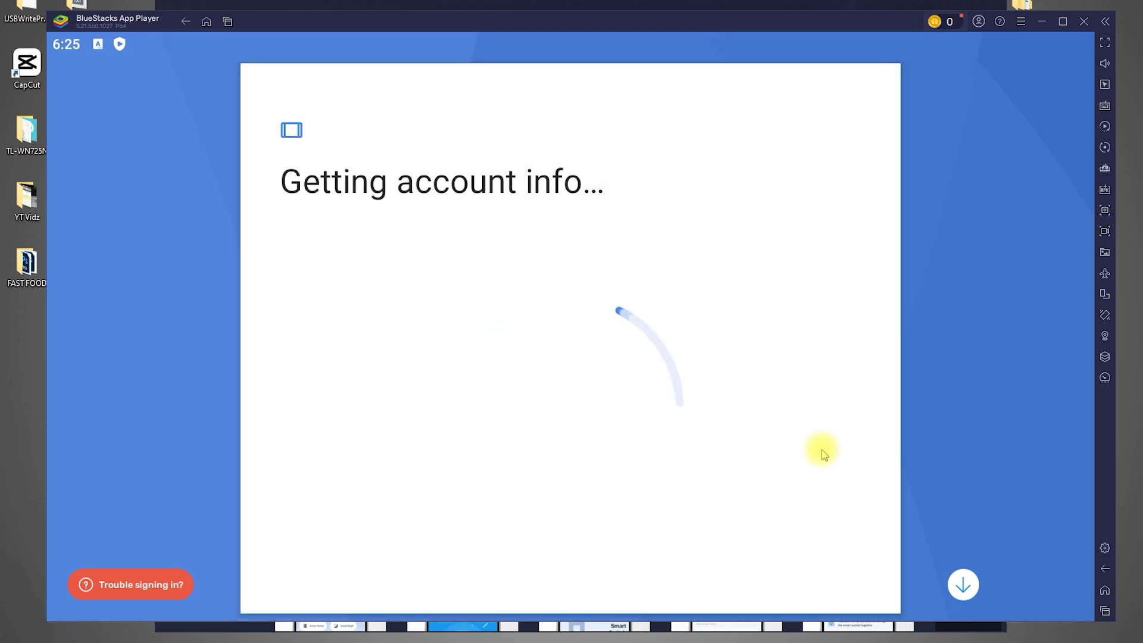
left_click(827, 587)
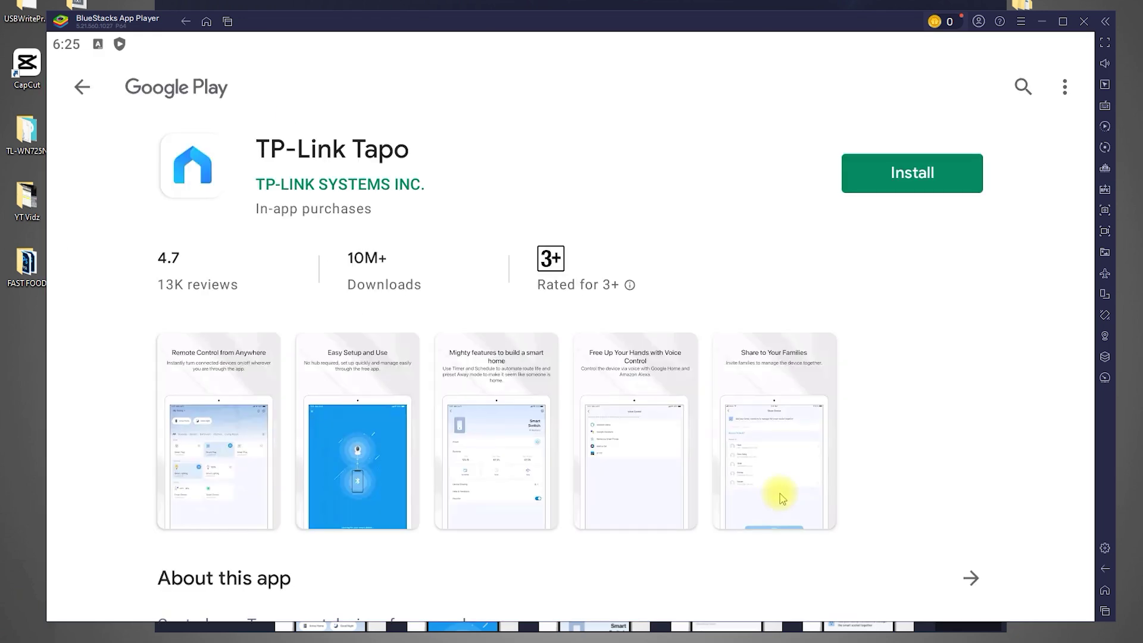
left_click(876, 179)
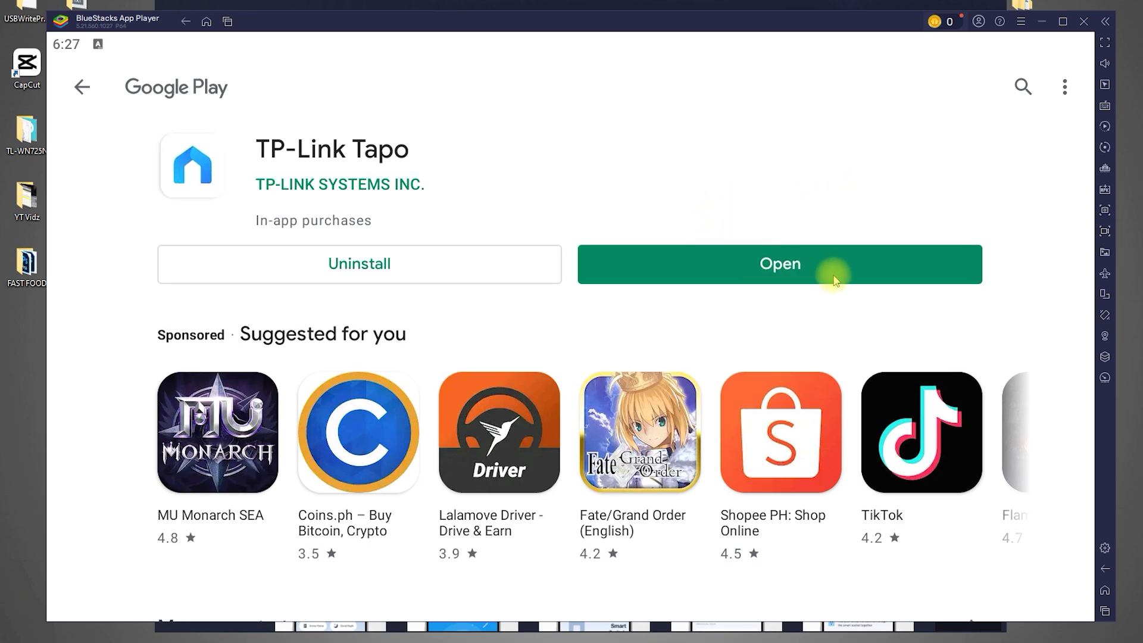
left_click(796, 267)
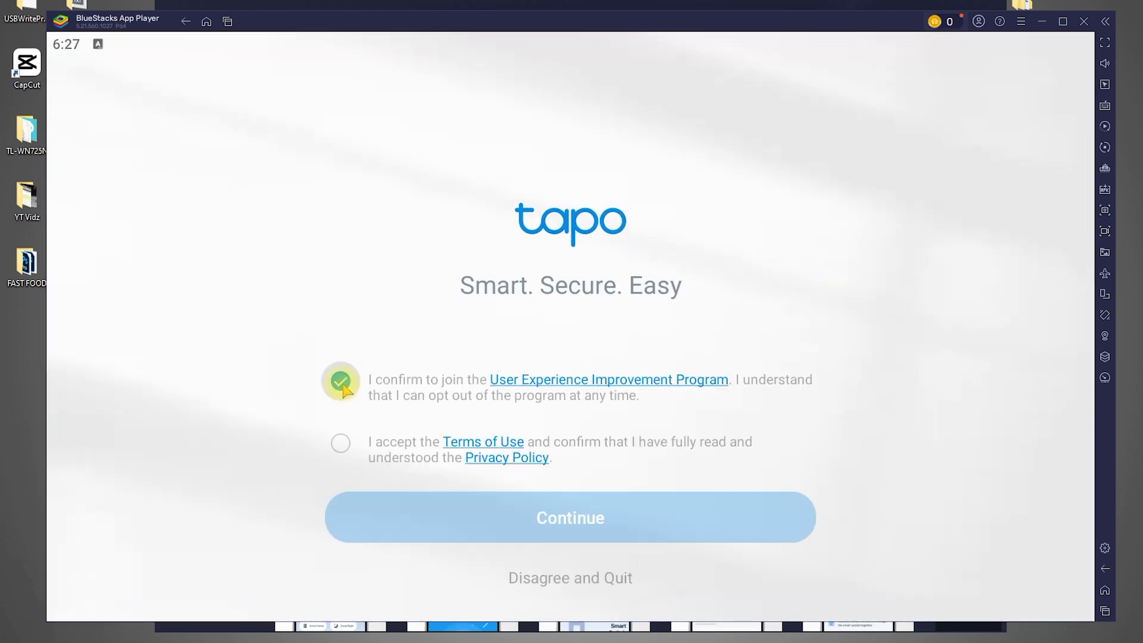
- Accept the Tapo Terms of Use and Privacy Policy and bring up the login form
left_click(342, 445)
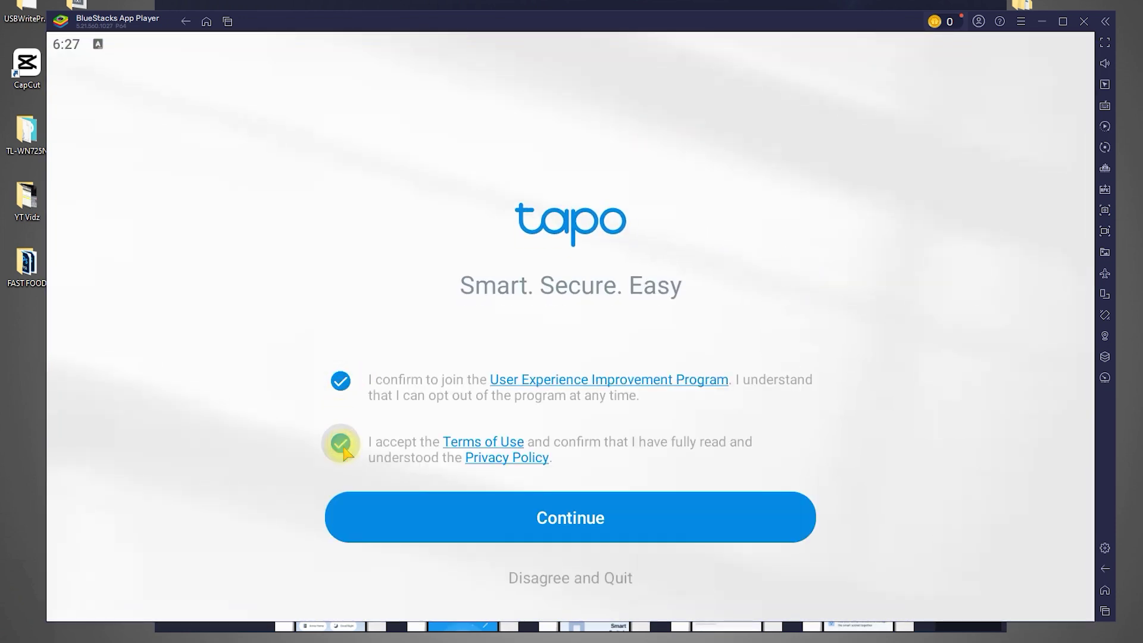
left_click(639, 523)
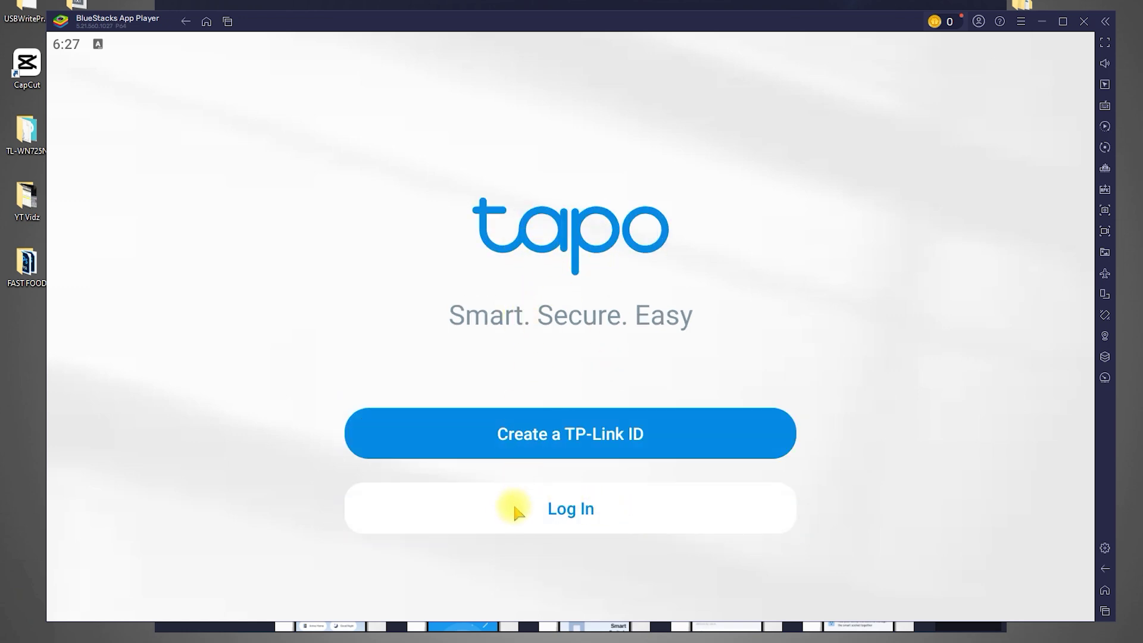
left_click(590, 509)
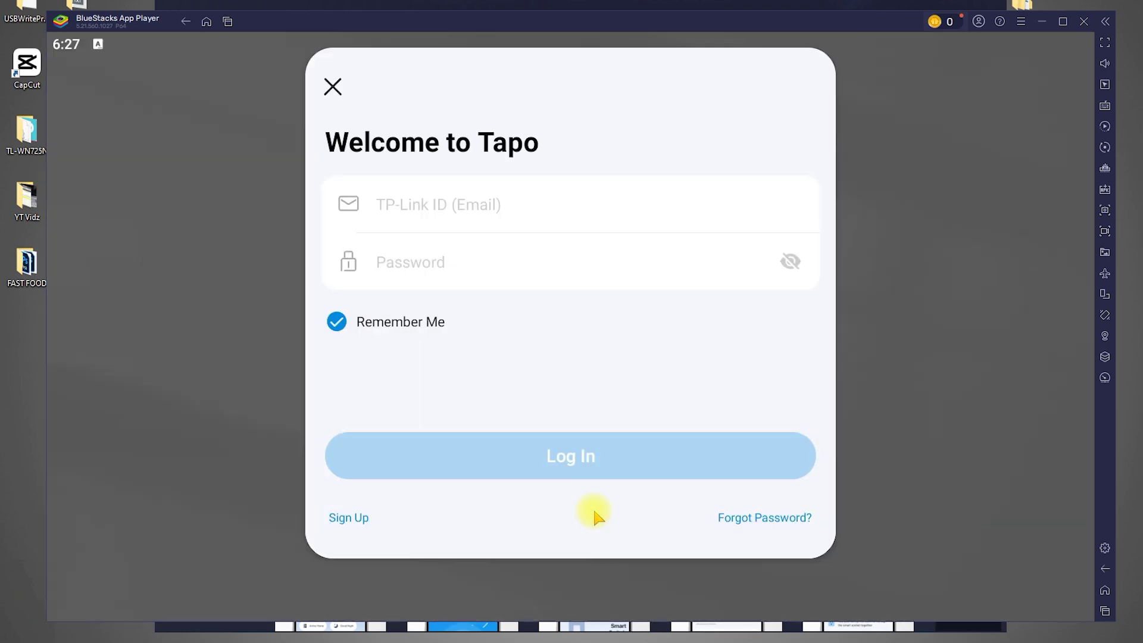
- Log in with the TP-Link ID e-mail and password, dismiss the intro, and open C200 Garage
left_click(439, 202)
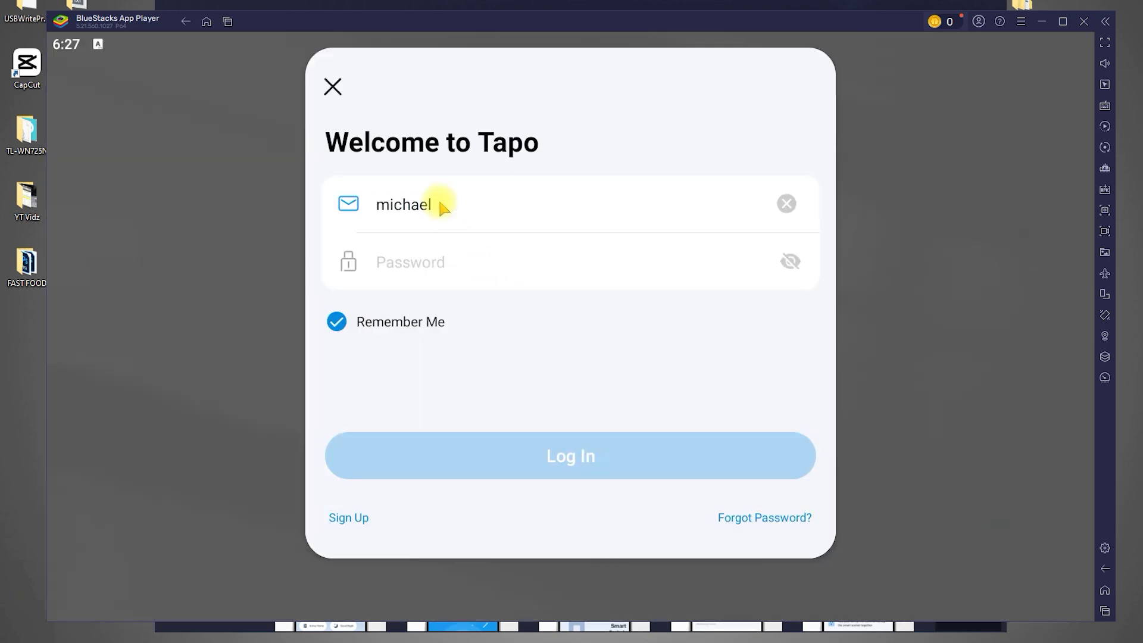
left_click(523, 266)
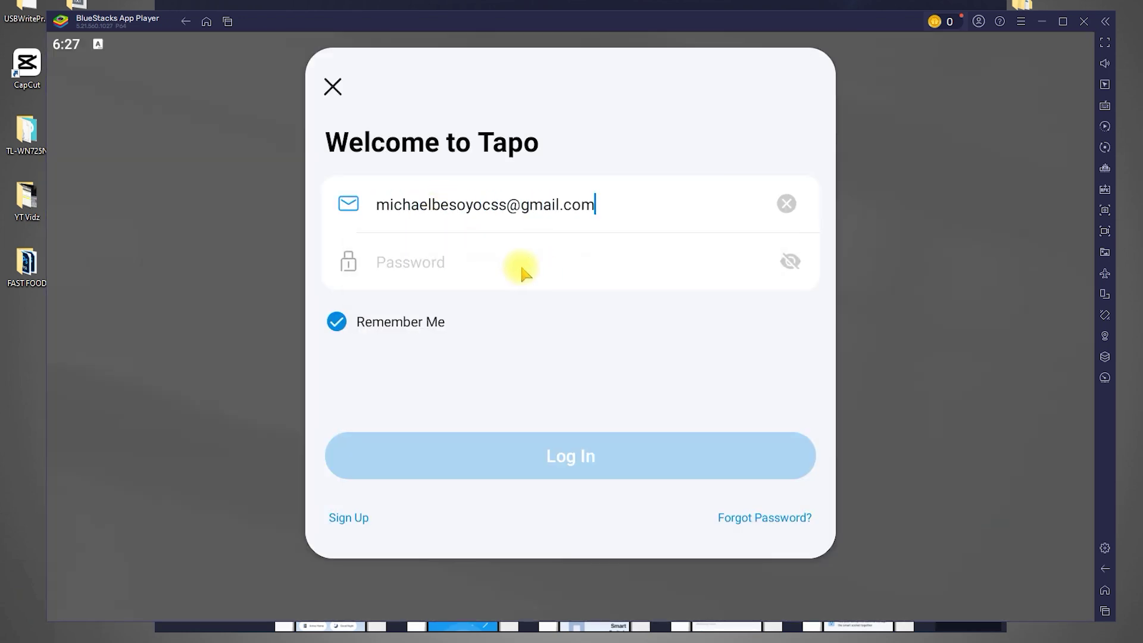
left_click(485, 263)
type("•••••••••••e")
left_click(605, 463)
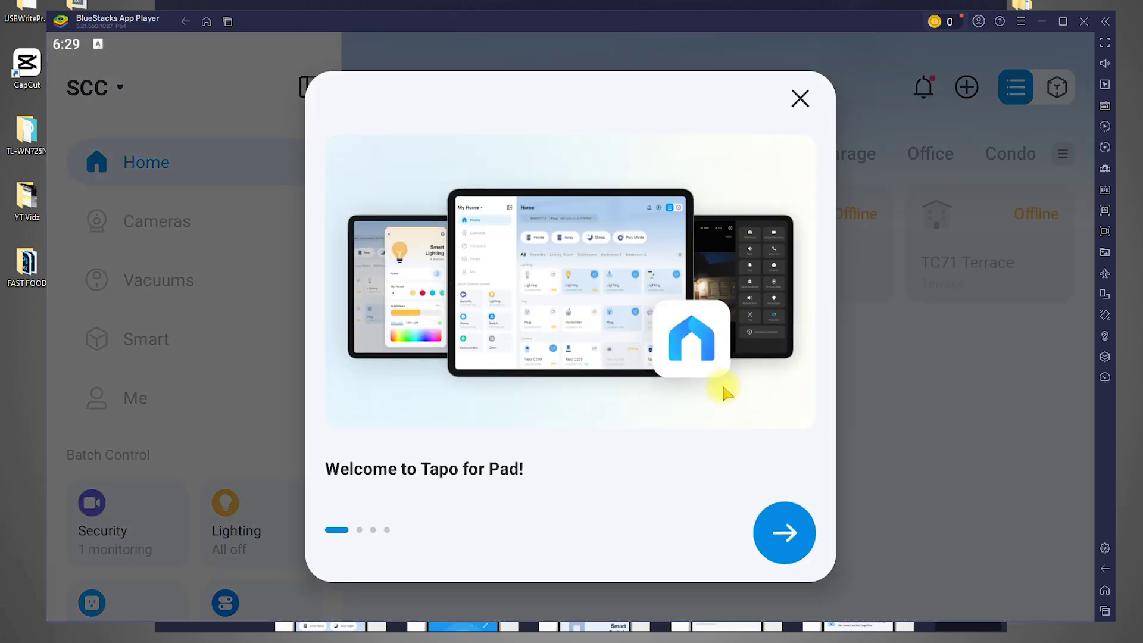
left_click(800, 99)
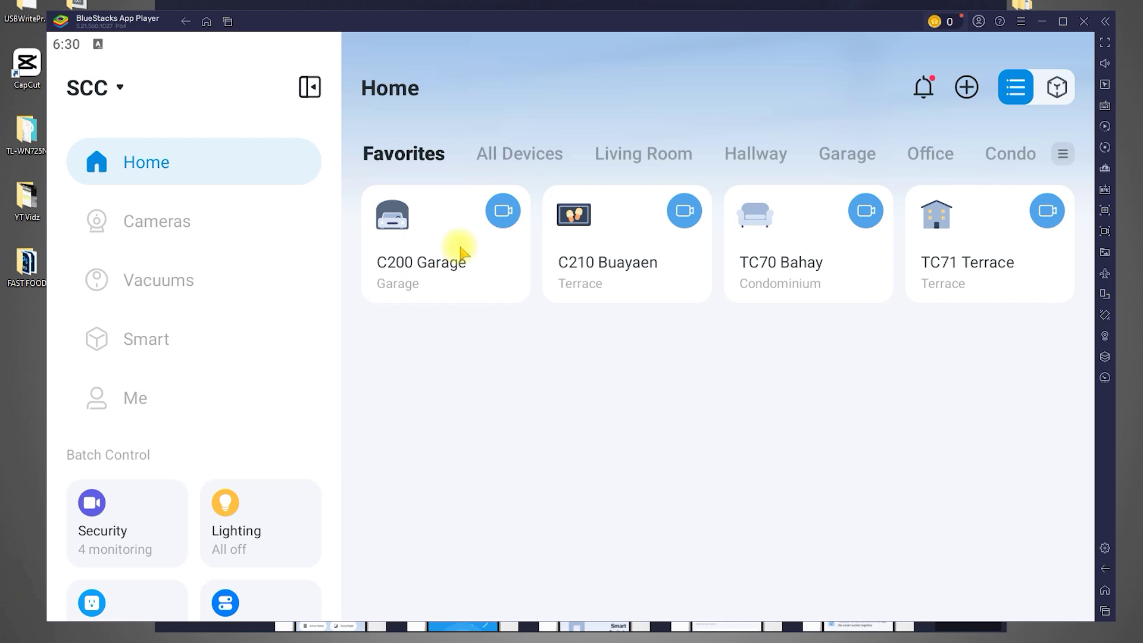
left_click(461, 253)
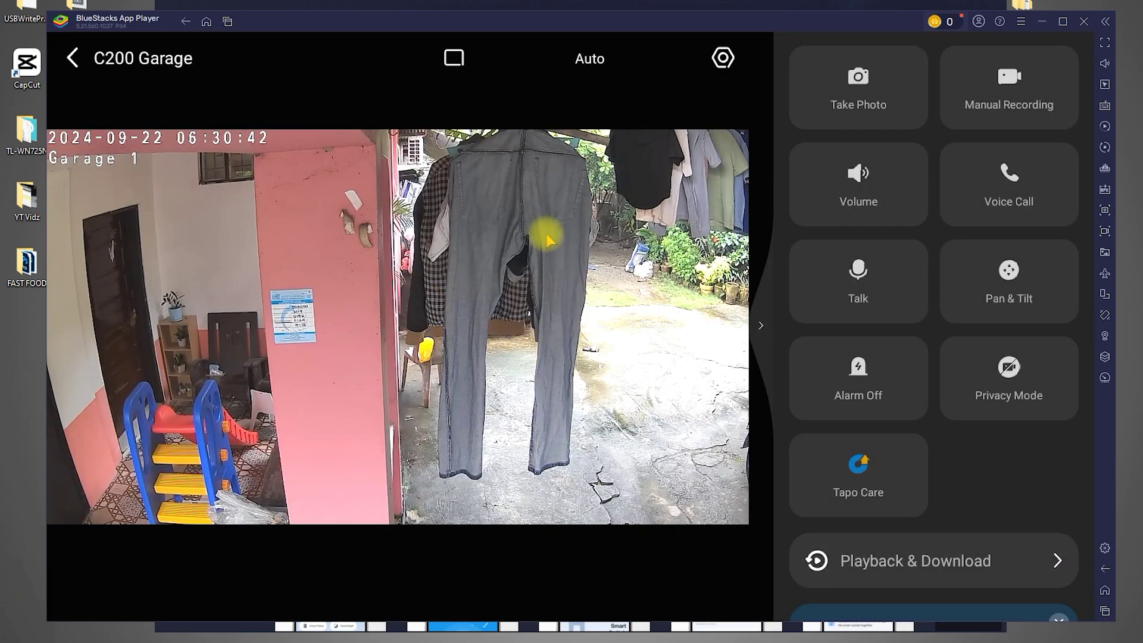
- Switch to 4 Screens and add C210 Buayaen, TC70 Bahay and TC71 Terrace alongside C200 Garage
left_click(456, 65)
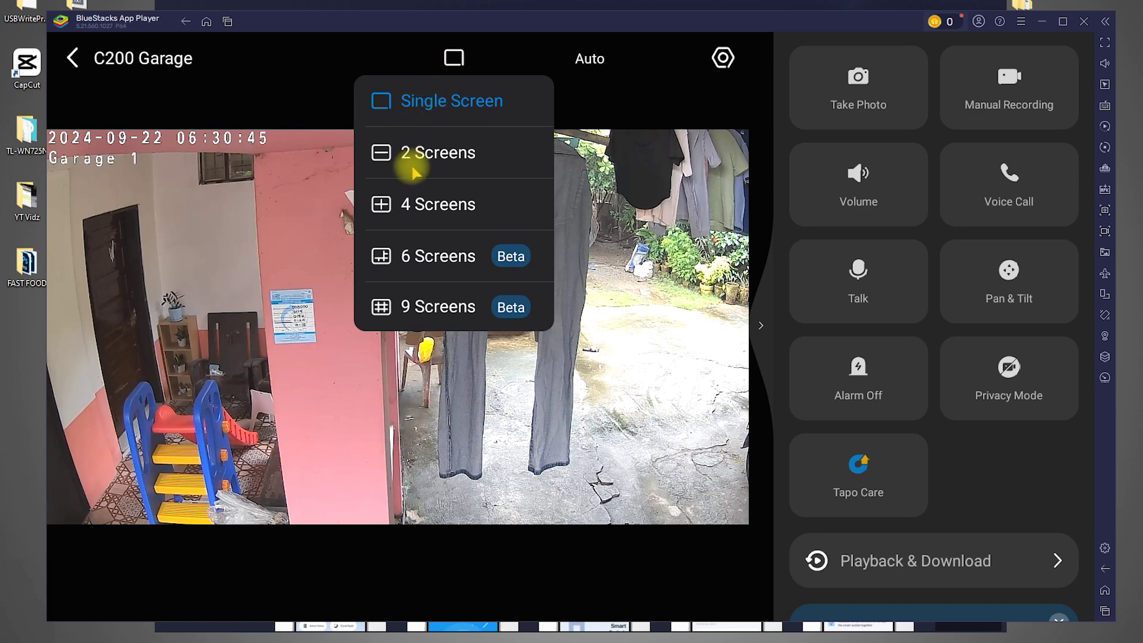
left_click(405, 210)
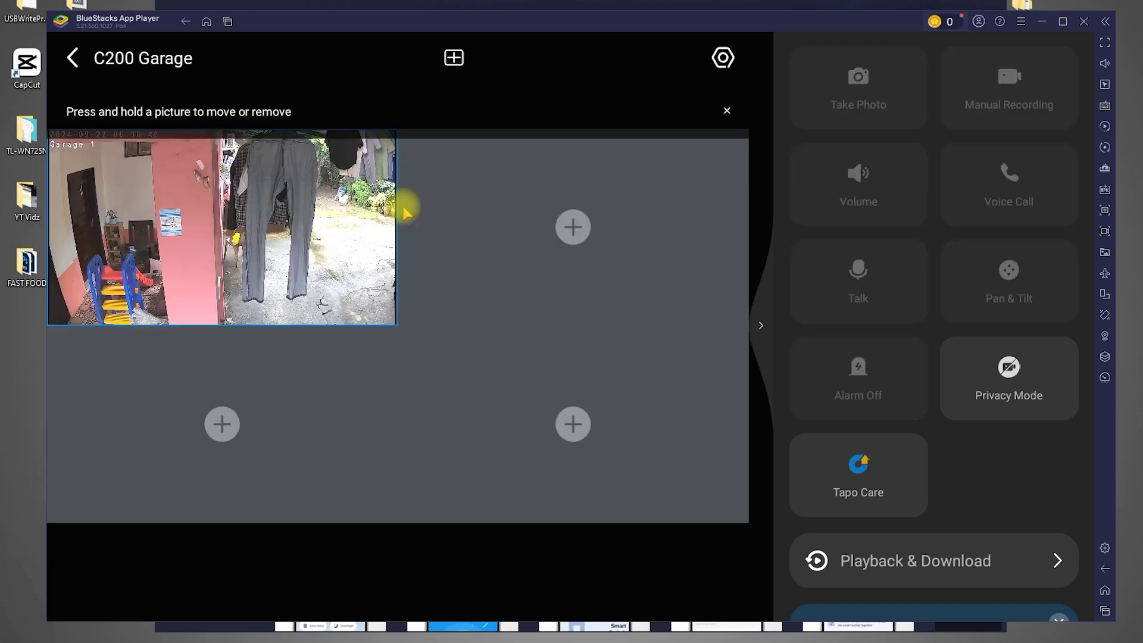
left_click(573, 227)
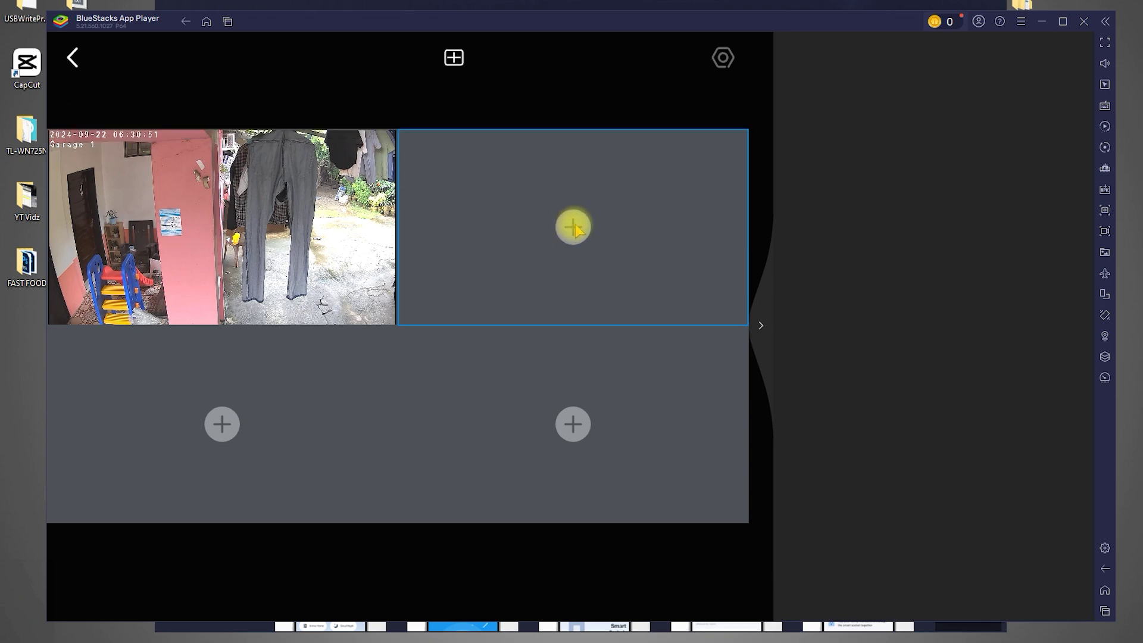
left_click(573, 227)
left_click(792, 241)
left_click(787, 317)
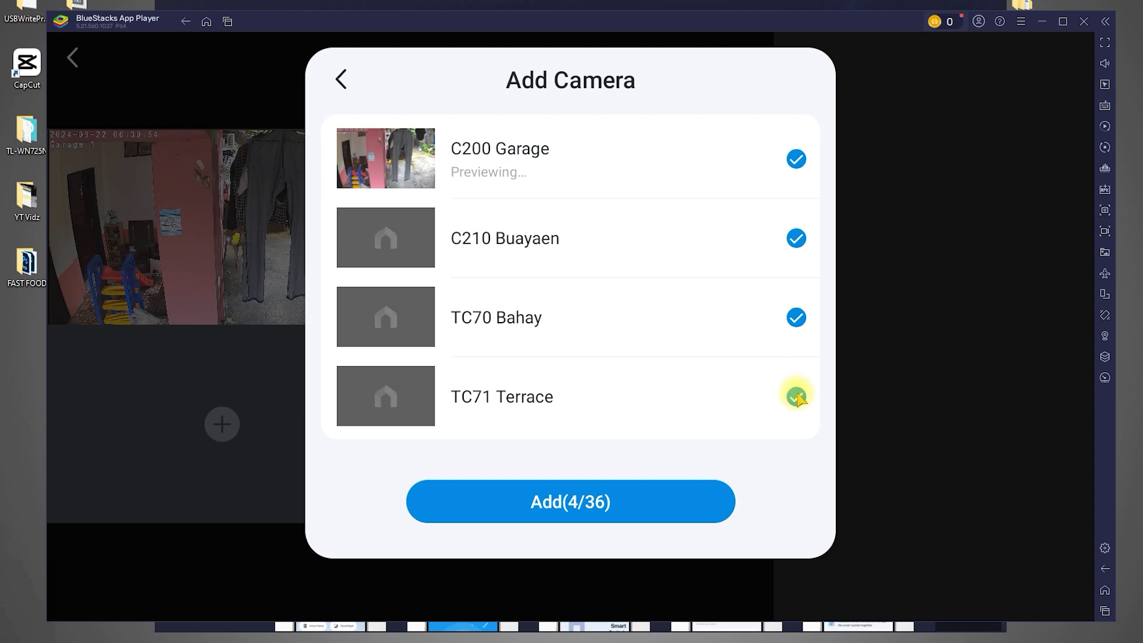
left_click(595, 499)
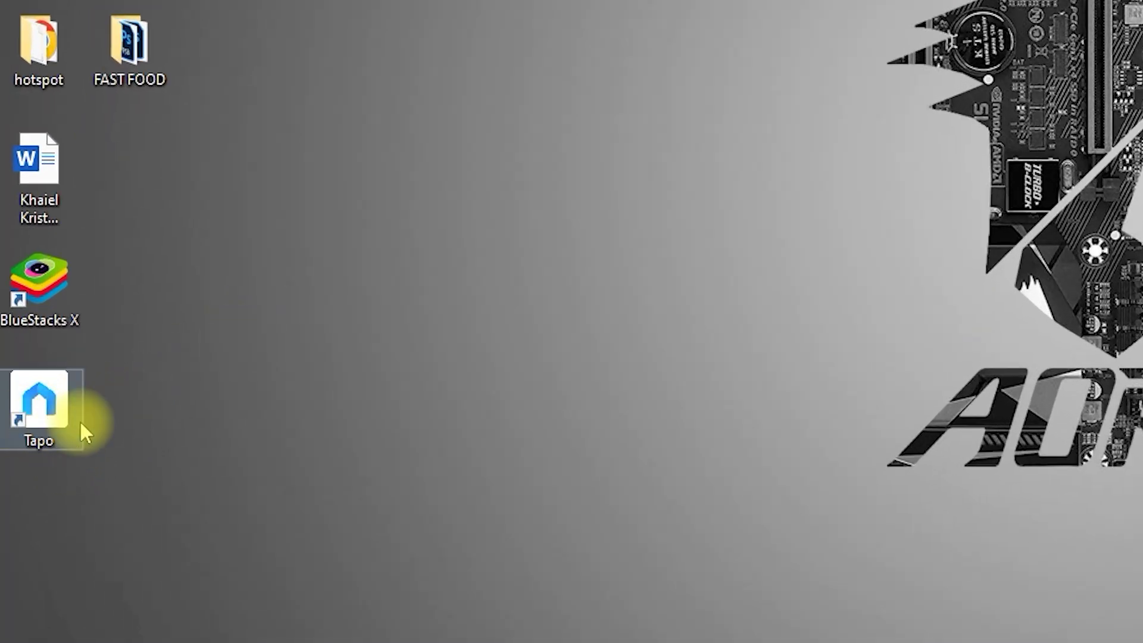
- Launch TP-Link Tapo from its desktop shortcut
double_click(40, 410)
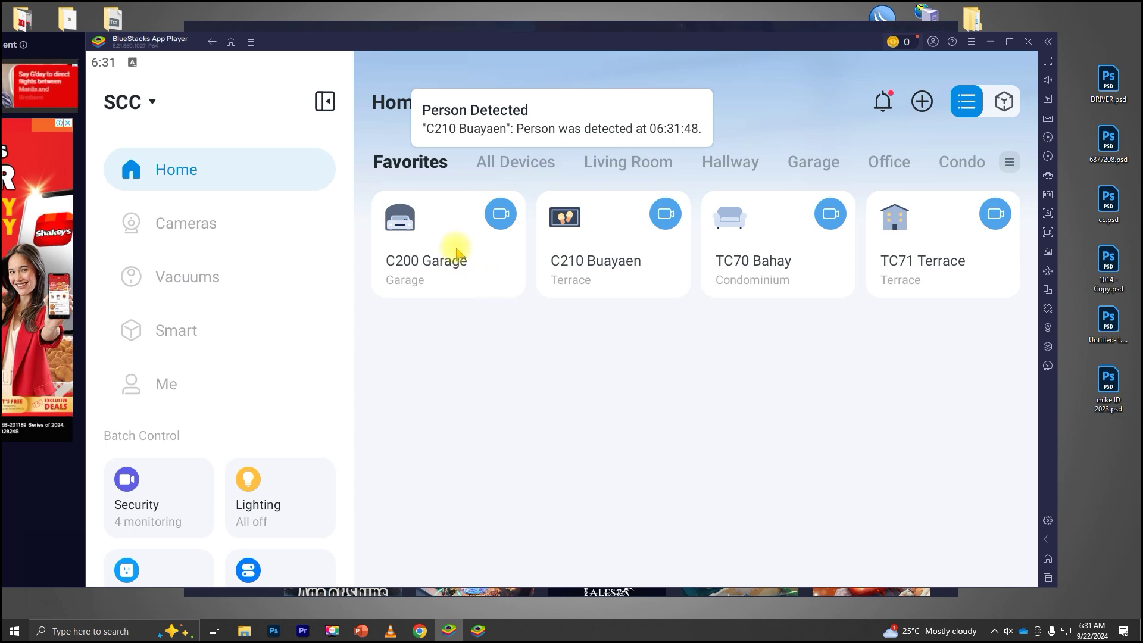
- Open the C200 Garage live view and switch it to the 4 Screens layout
left_click(454, 248)
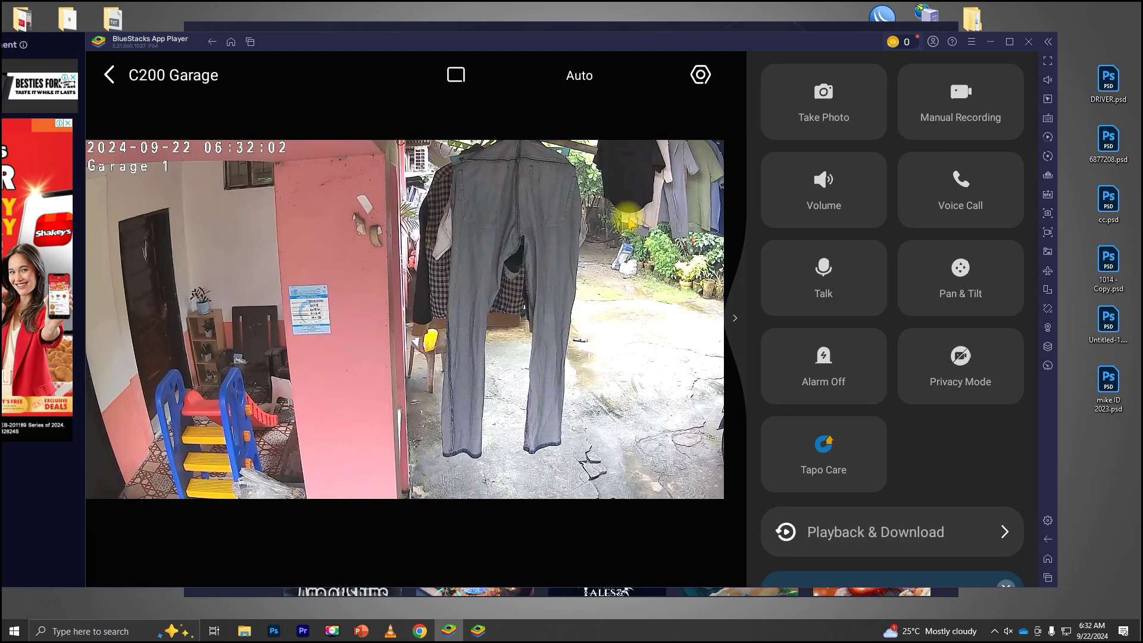
left_click(456, 75)
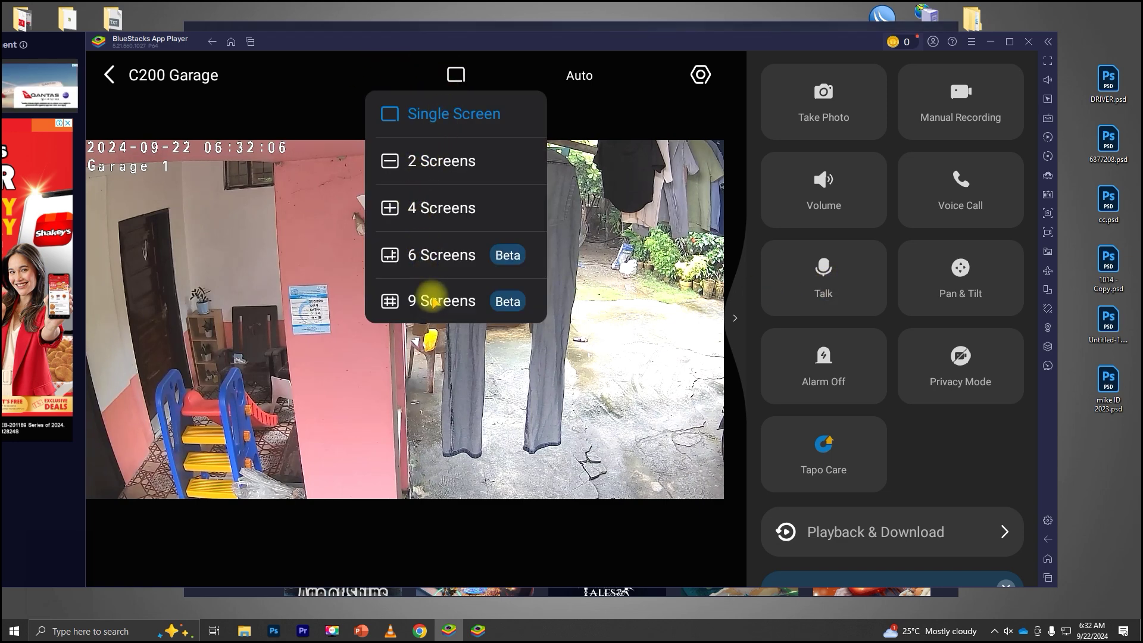
left_click(433, 212)
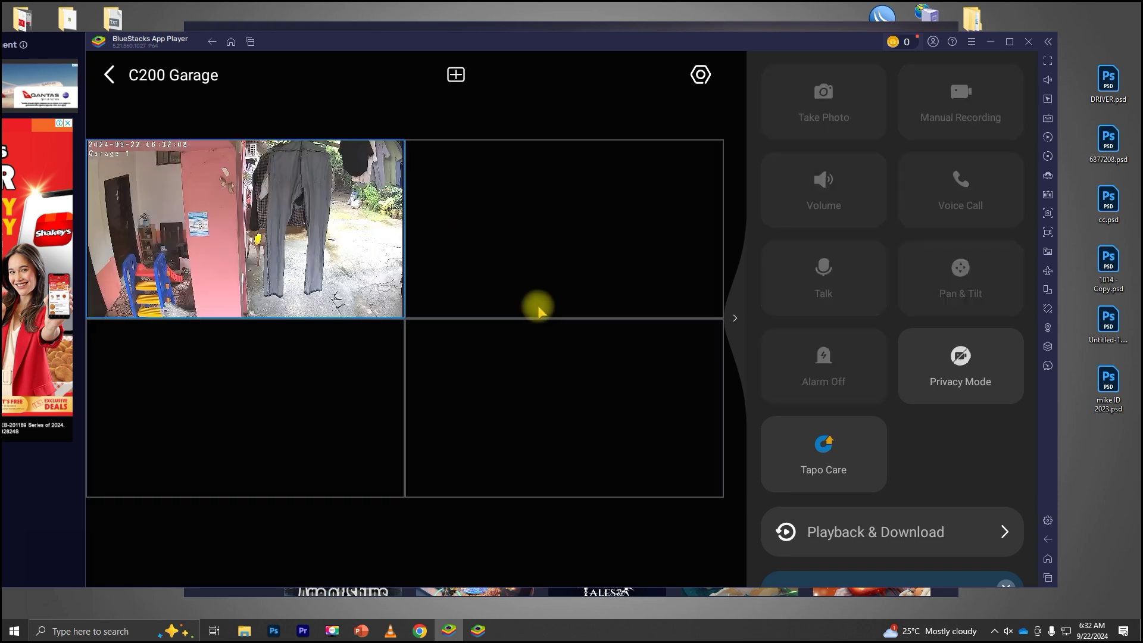